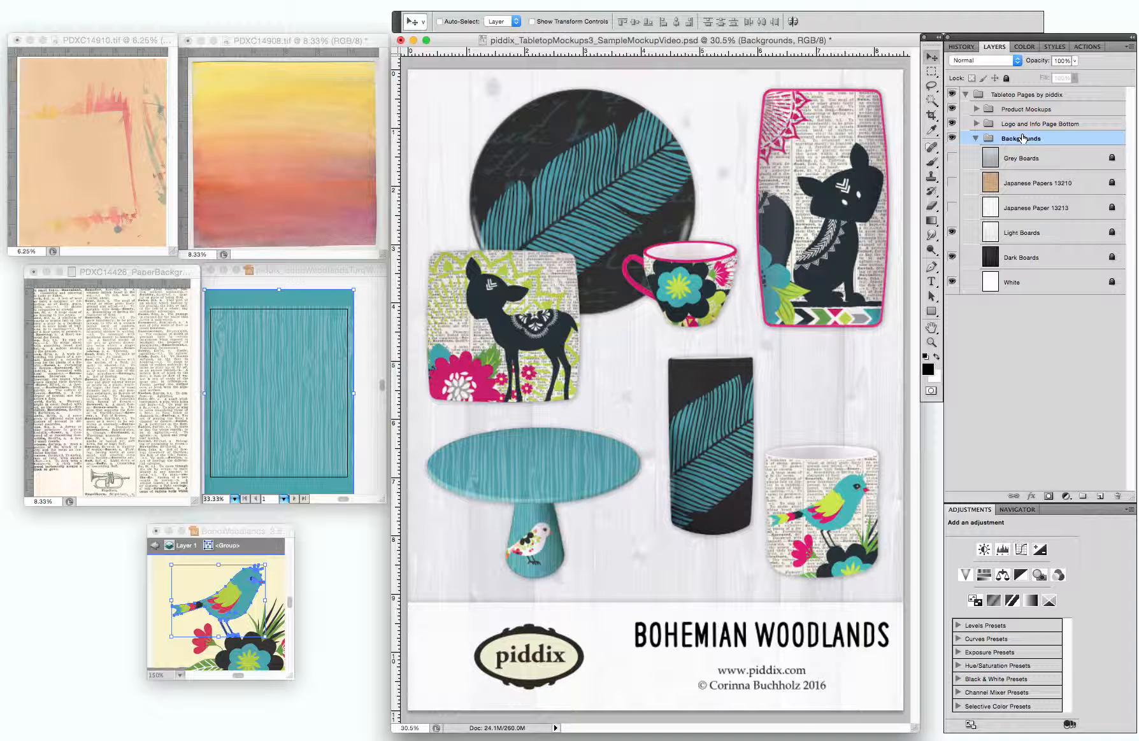
Copy the peach PDXC14910.tif texture into the mockup's Backgrounds group and position it to cover the page with its painted edges showing
{"action": "left_click", "coordinate": [93, 126]}
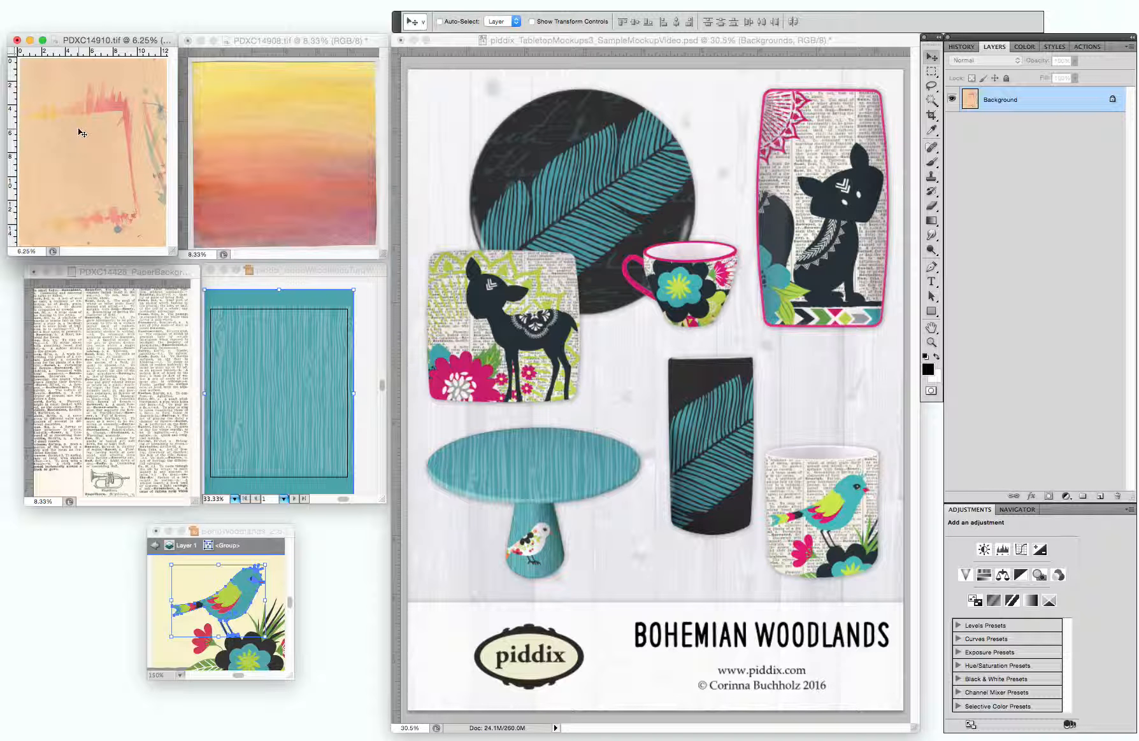
{"action": "left_click_drag", "start_coordinate": [78, 128], "coordinate": [679, 328]}
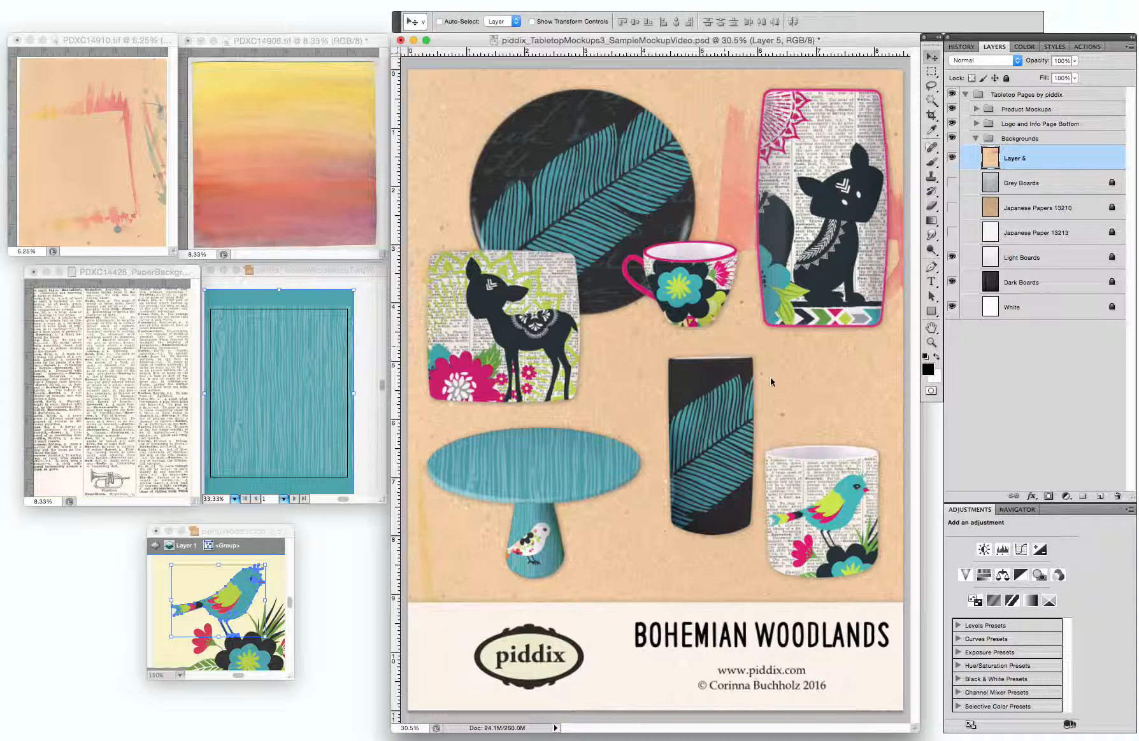
{"action": "mouse_move", "coordinate": [770, 381]}
{"action": "left_mouse_down"}
{"action": "mouse_move", "coordinate": [854, 308]}
{"action": "mouse_move", "coordinate": [879, 361]}
{"action": "mouse_move", "coordinate": [870, 405]}
{"action": "left_mouse_up"}
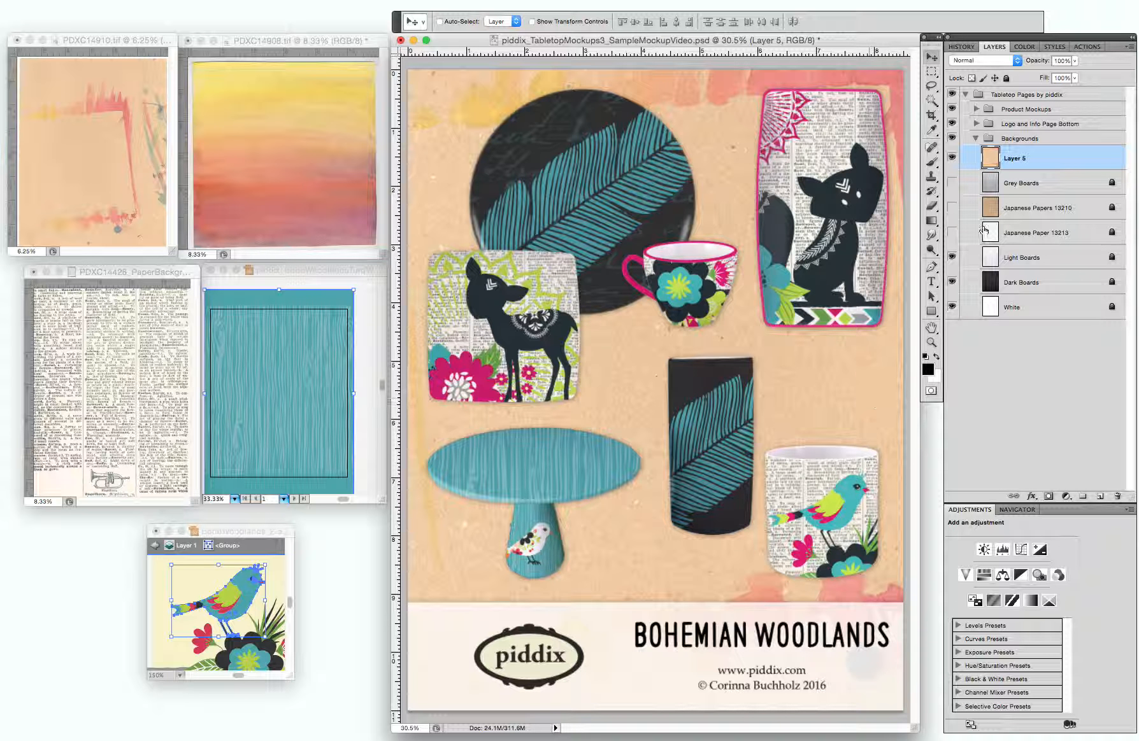
Rename the new peach texture layer as Chipboard and keep it selected
{"action": "double_click", "coordinate": [1017, 157]}
{"action": "type", "text": "Chipboard"}
{"action": "left_click", "coordinate": [1030, 182]}
{"action": "left_click", "coordinate": [997, 161]}
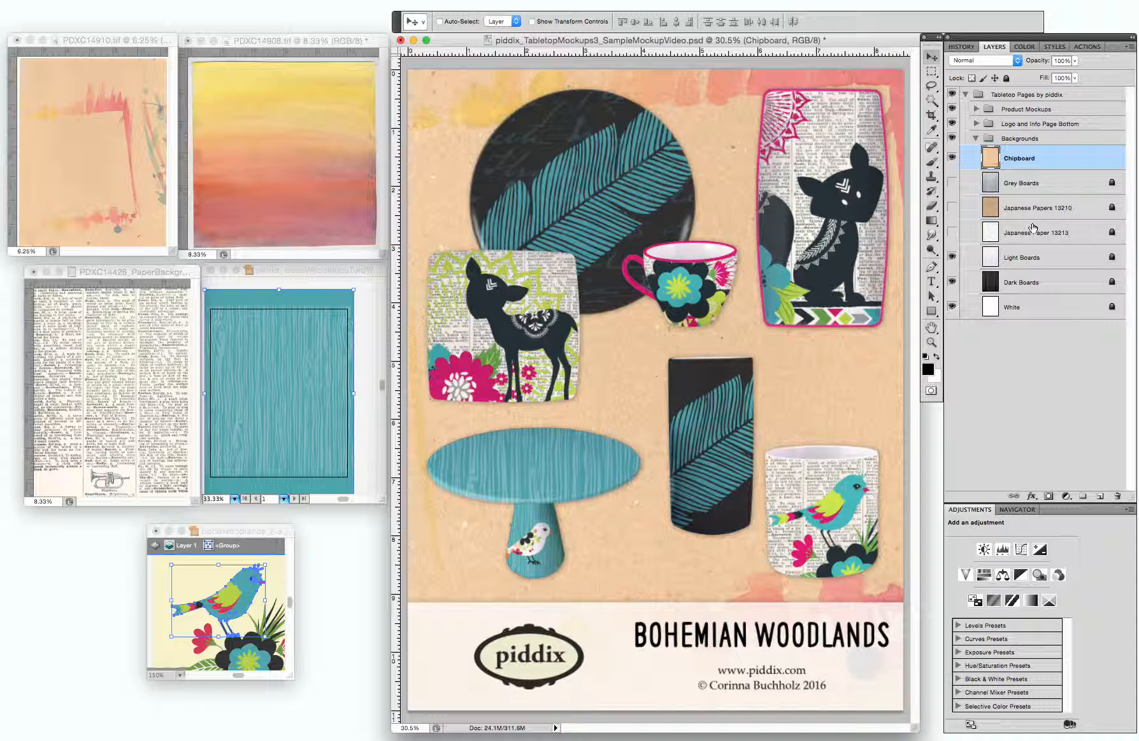
Copy the sunset PDXC14908.tif texture into the mockup above the Chipboard layer and name the new layer Watercolor
{"action": "left_click", "coordinate": [284, 100]}
{"action": "left_click_drag", "start_coordinate": [284, 97], "coordinate": [637, 318]}
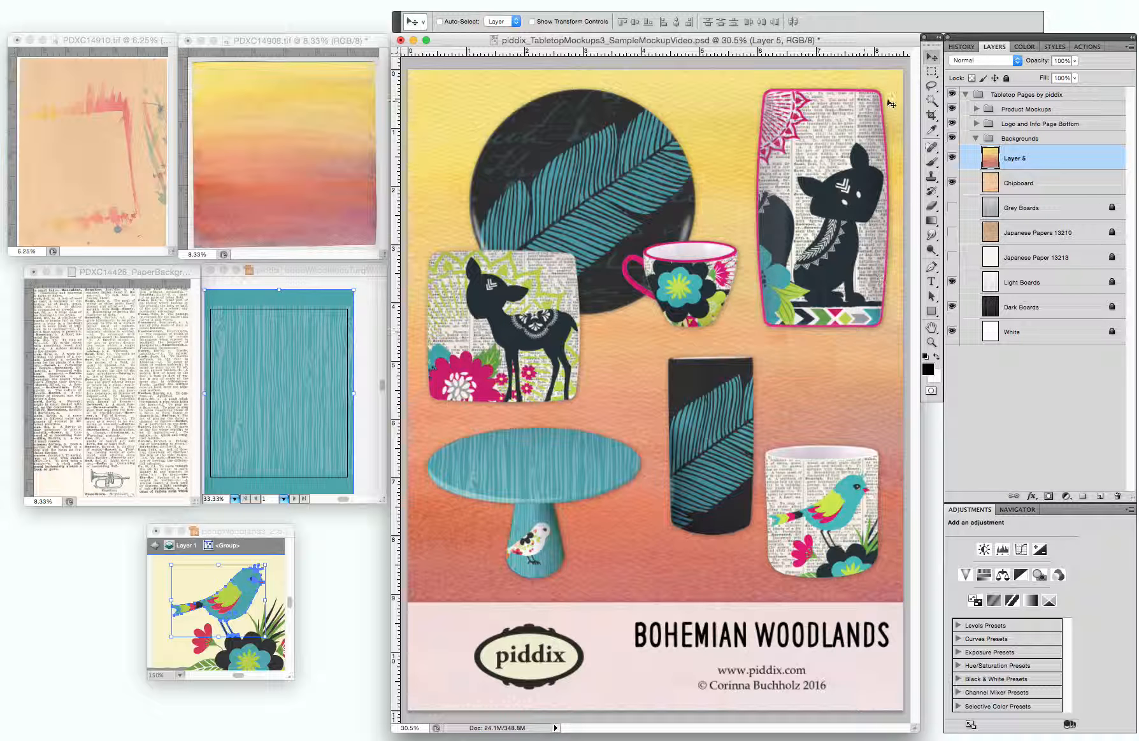
{"action": "double_click", "coordinate": [1018, 159]}
{"action": "type", "text": "Waterco"}
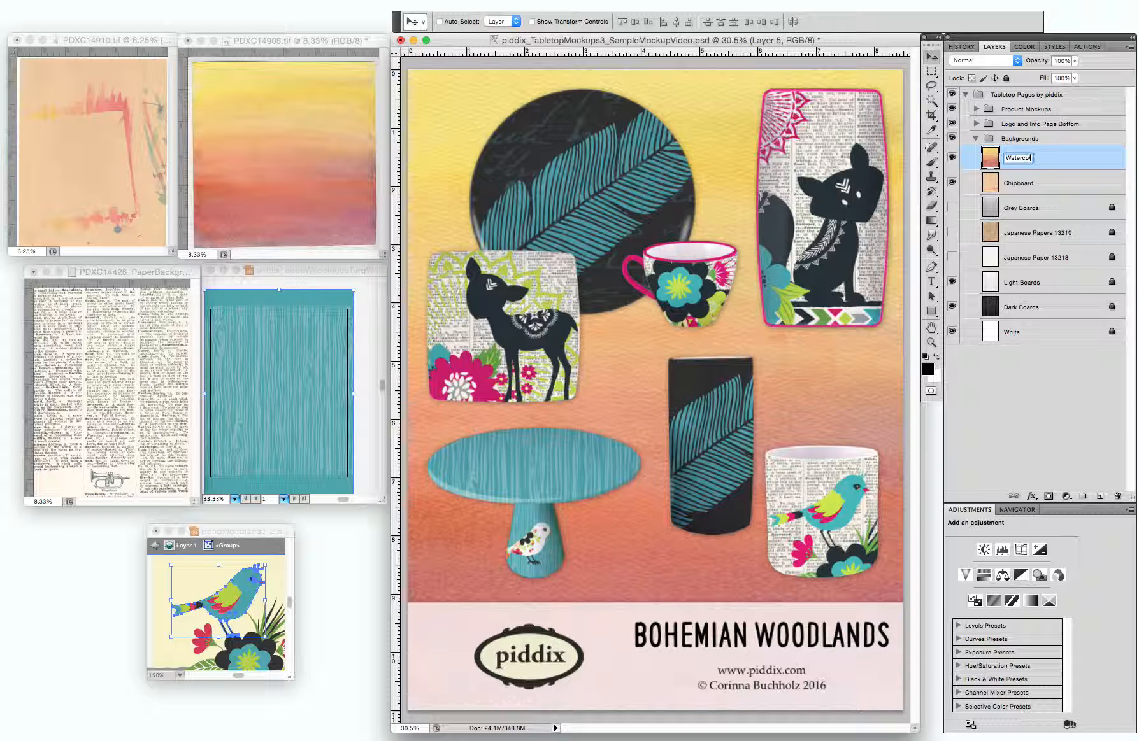
{"action": "type", "text": "r"}
{"action": "key", "text": "Return"}
Put the Watercolor layer in a new group named Watercolor and set the group's blending mode to Normal
{"action": "key", "text": "super+g"}
{"action": "type", "text": "tercolo"}
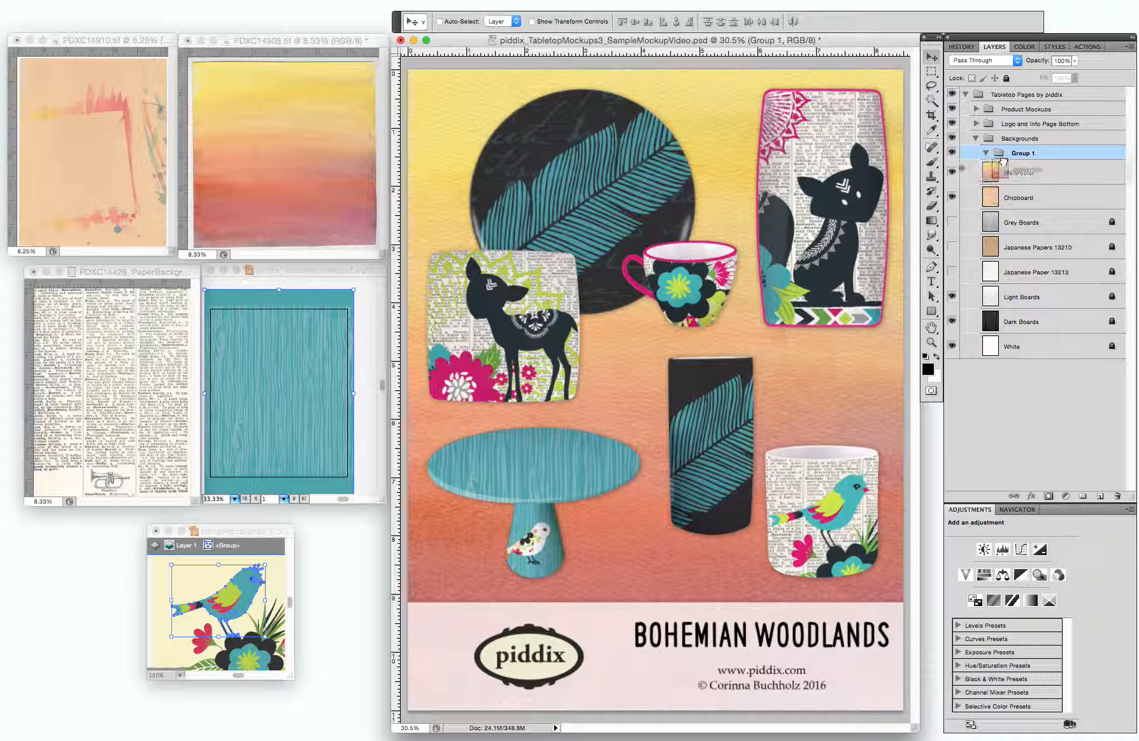
{"action": "double_click", "coordinate": [1023, 155]}
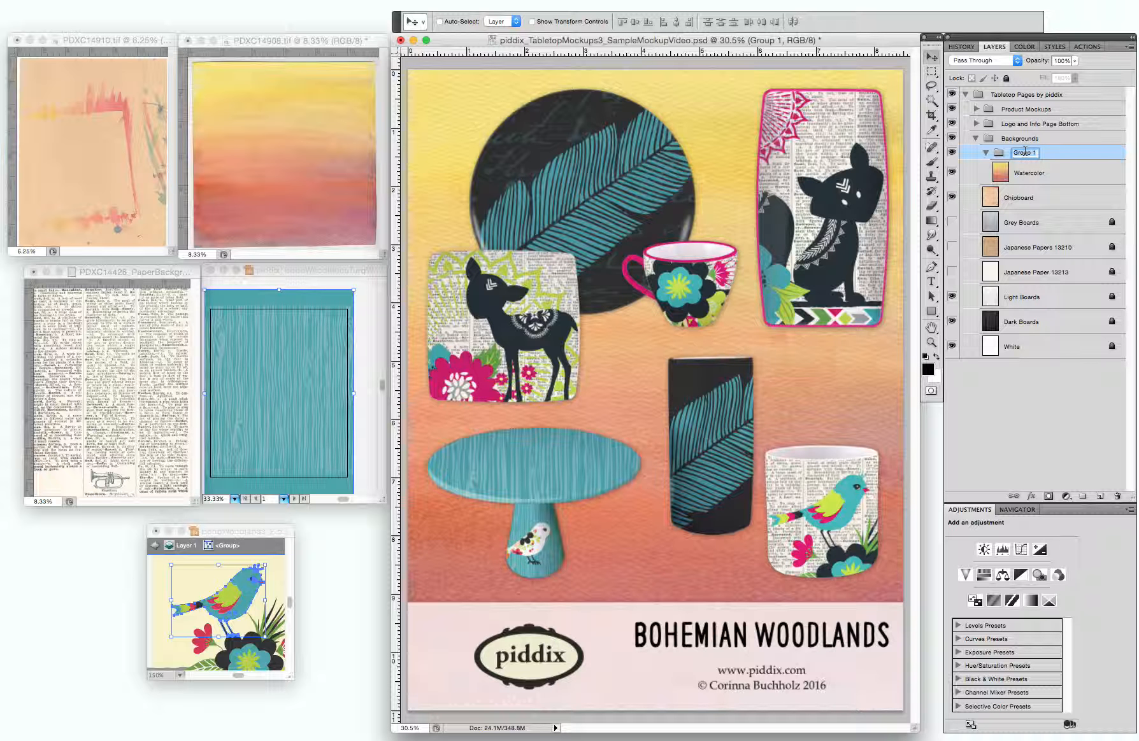
{"action": "type", "text": "Watercolor"}
{"action": "key", "text": "Return"}
{"action": "left_click", "coordinate": [974, 61]}
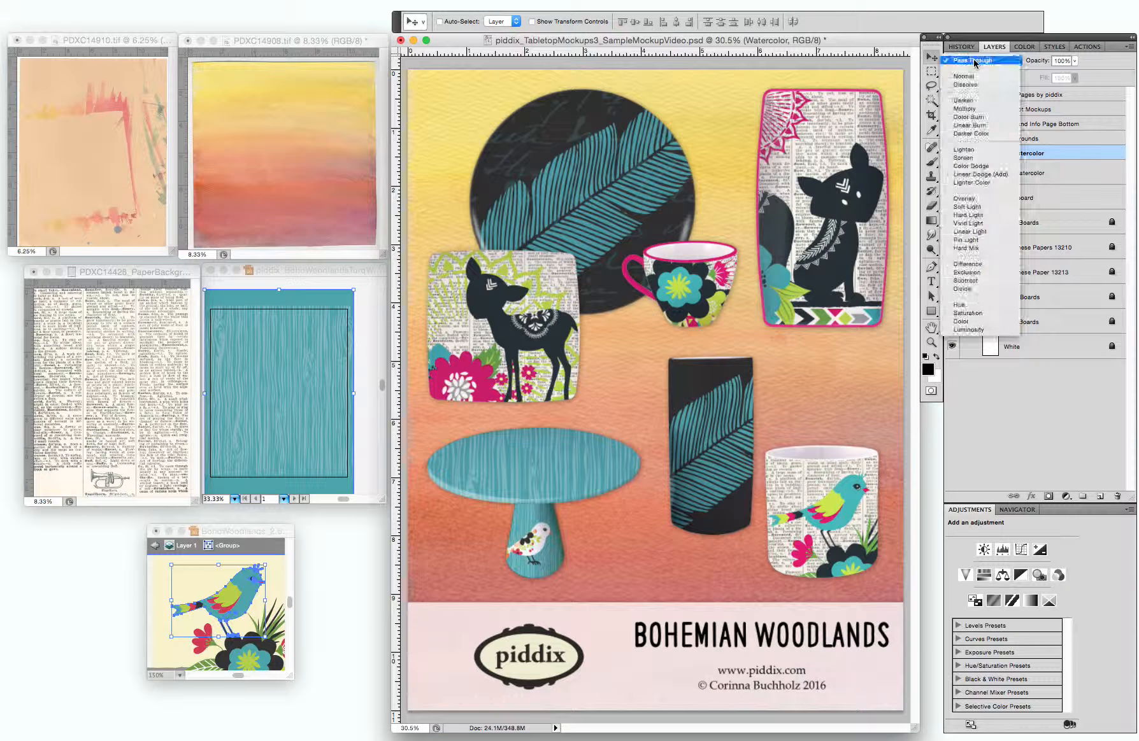
{"action": "left_click", "coordinate": [963, 76]}
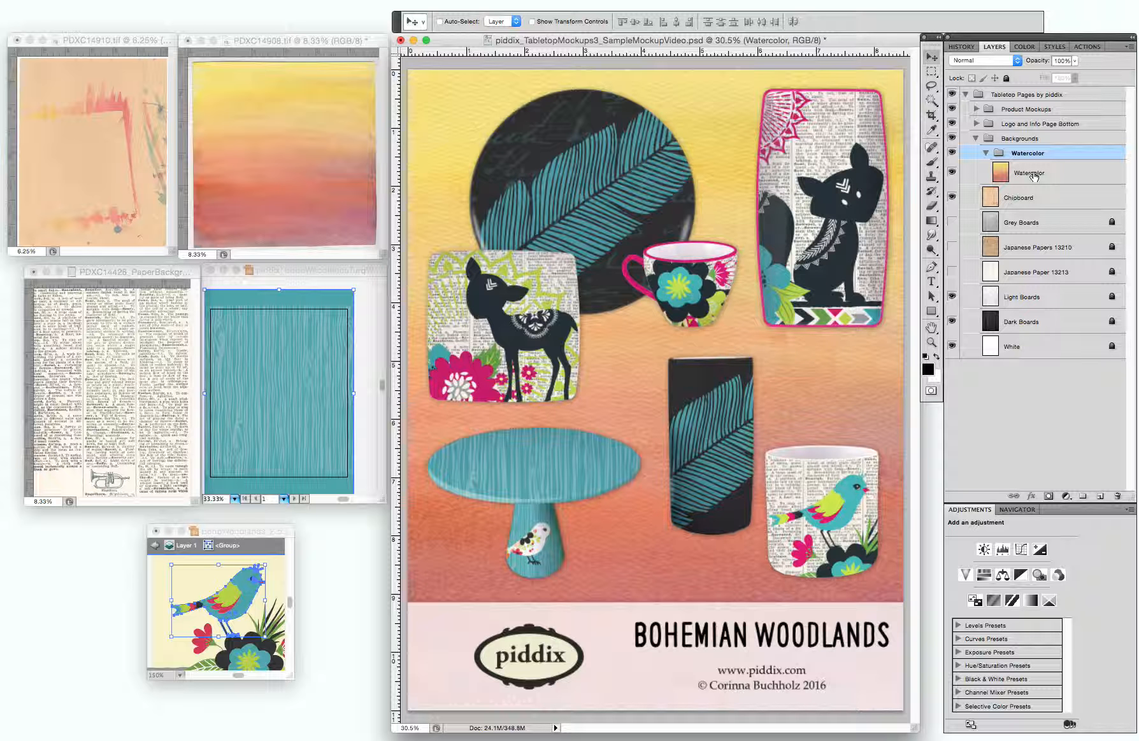
Add a Hue/Saturation adjustment layer inside the Watercolor group with Hue -17 and Saturation +19
{"action": "left_click", "coordinate": [1068, 498]}
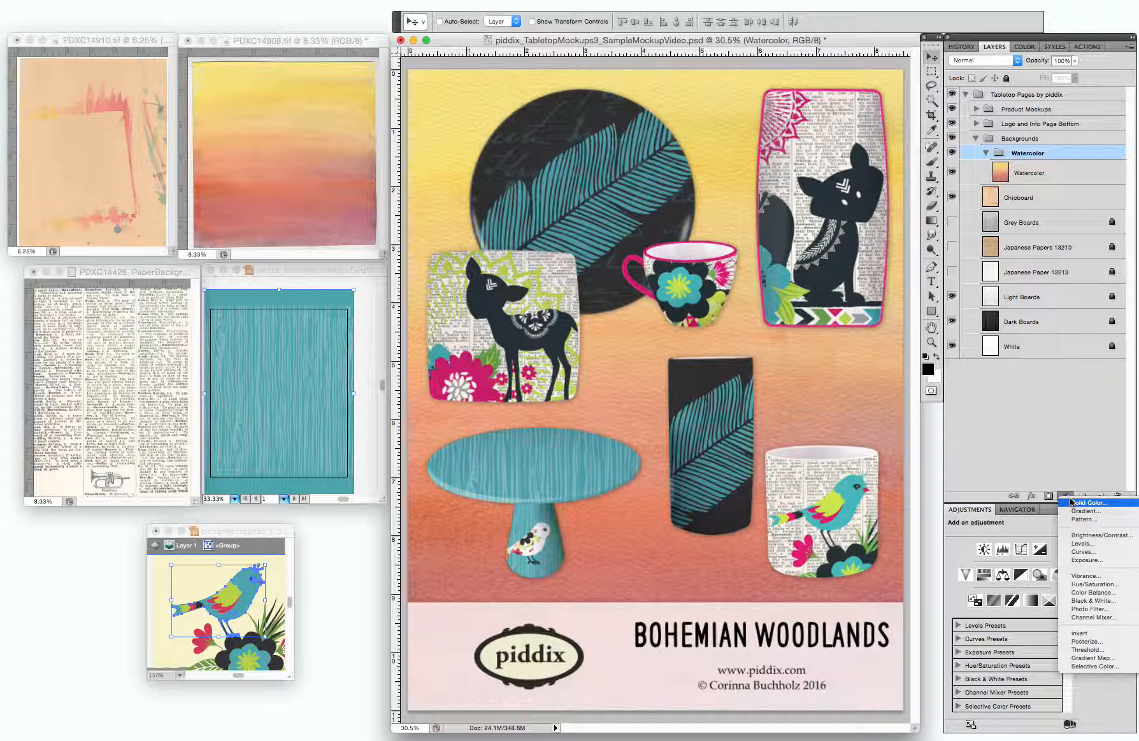
{"action": "left_click", "coordinate": [1088, 584]}
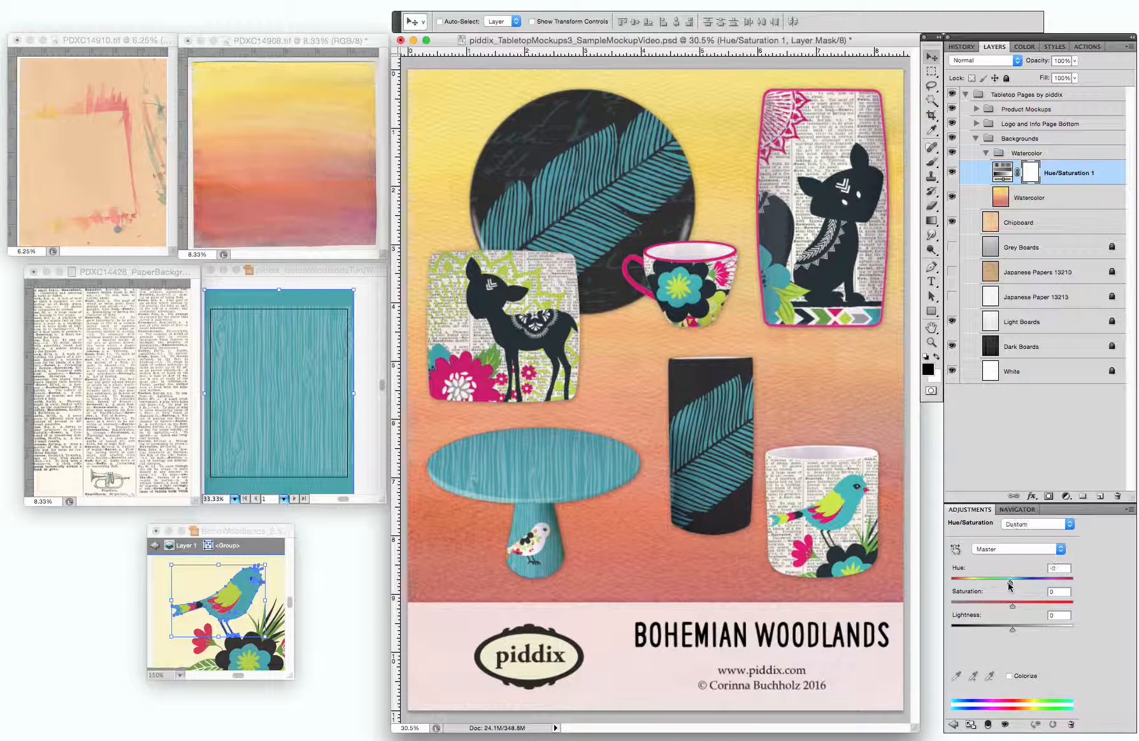
{"action": "mouse_move", "coordinate": [1012, 583]}
{"action": "left_mouse_down"}
{"action": "mouse_move", "coordinate": [1002, 584]}
{"action": "mouse_move", "coordinate": [1023, 602]}
{"action": "left_mouse_up"}
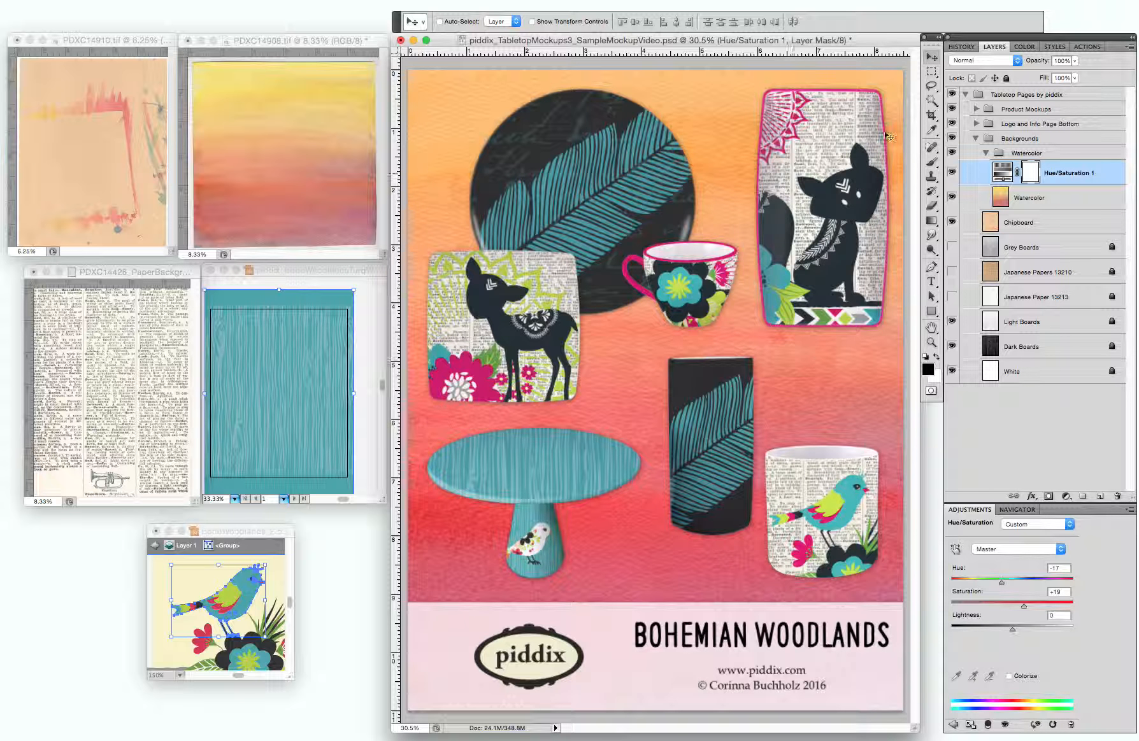
Set the opacity of the Watercolor group to about 69%
{"action": "left_click", "coordinate": [1045, 154]}
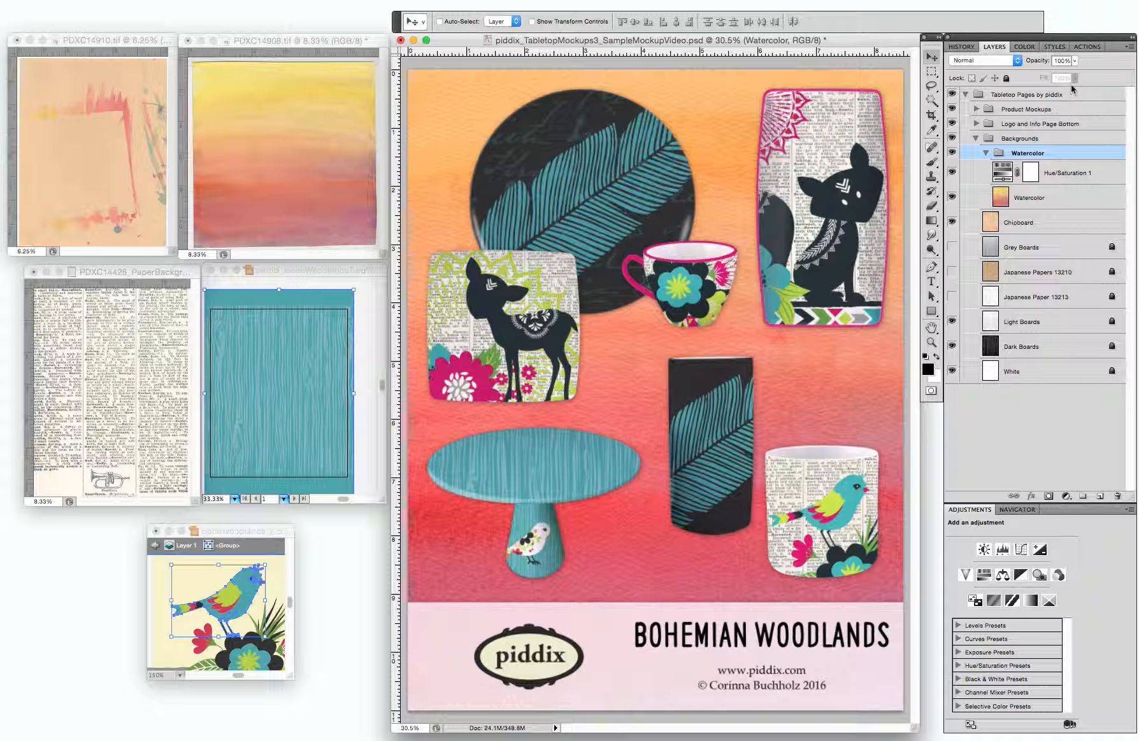
{"action": "left_click", "coordinate": [1076, 59]}
{"action": "left_click_drag", "start_coordinate": [1070, 76], "coordinate": [1058, 76]}
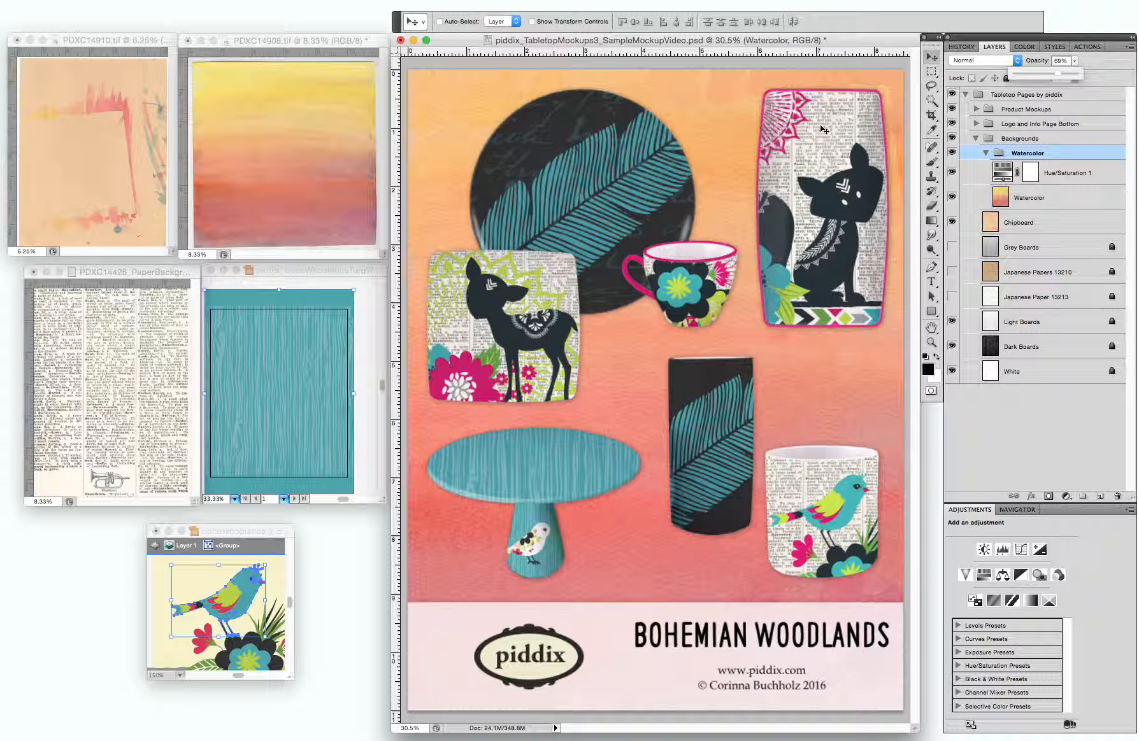
Hide the Watercolor group and Chipboard layer, and copy the dictionary-page paper texture into the mockup
{"action": "left_click", "coordinate": [952, 153]}
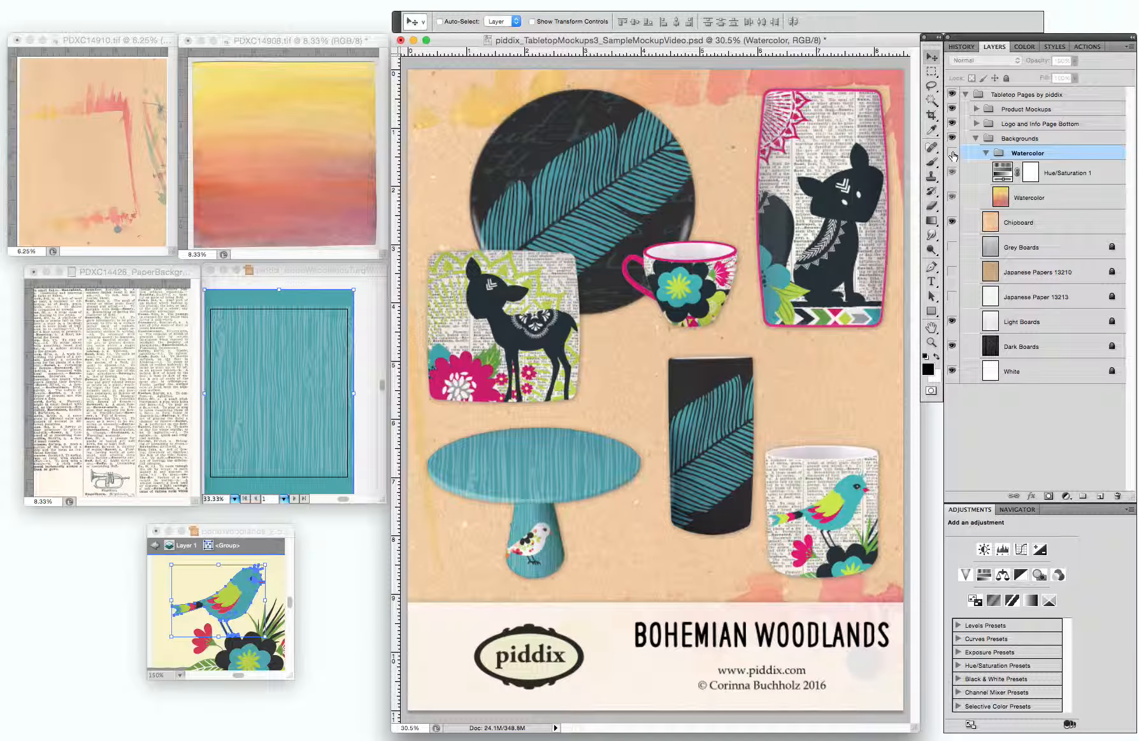
{"action": "left_click", "coordinate": [951, 222]}
{"action": "left_click", "coordinate": [140, 345]}
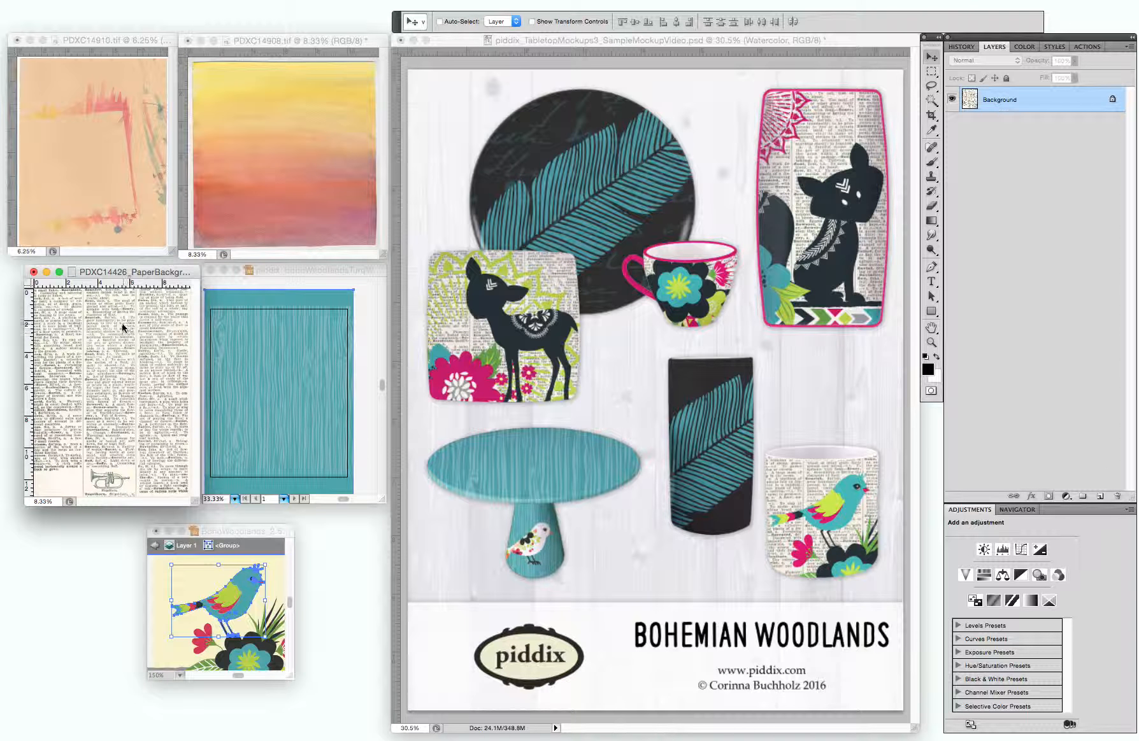
{"action": "left_click", "coordinate": [742, 375]}
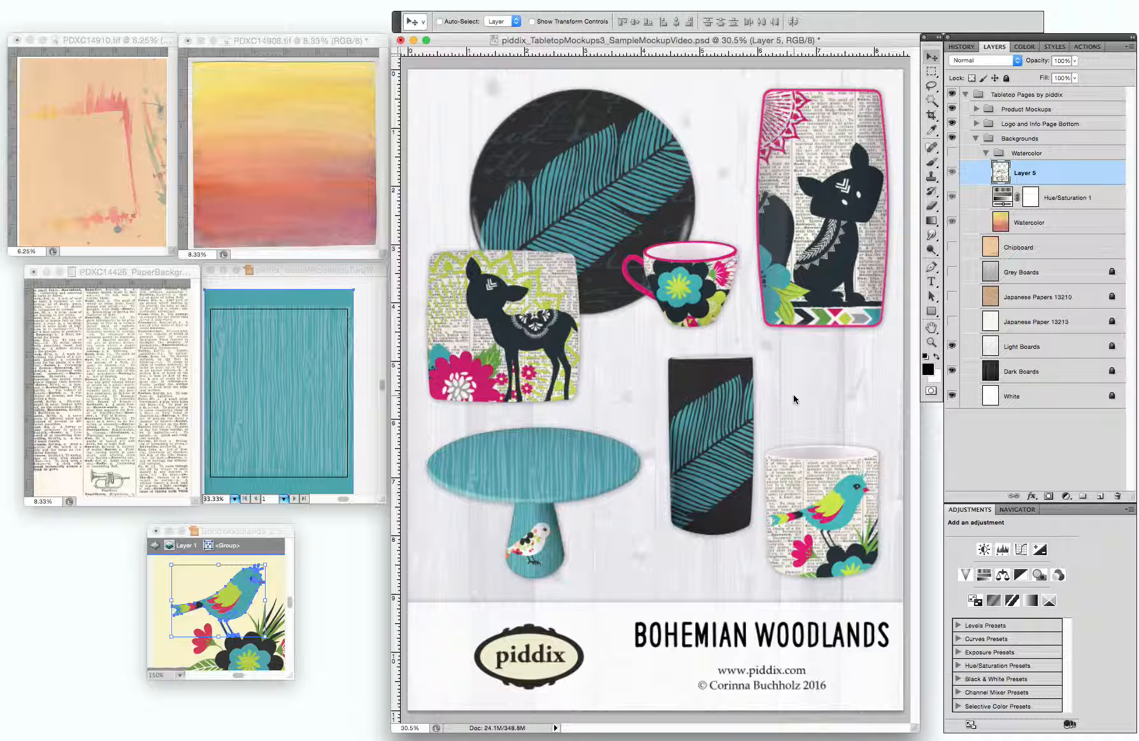
Move the dictionary-page layer out of the Watercolor group to the top of Backgrounds and position it to cover the page
{"action": "left_click_drag", "start_coordinate": [1004, 175], "coordinate": [987, 233]}
{"action": "left_click_drag", "start_coordinate": [1005, 173], "coordinate": [1008, 151]}
{"action": "left_click_drag", "start_coordinate": [805, 376], "coordinate": [680, 168]}
{"action": "left_click_drag", "start_coordinate": [799, 354], "coordinate": [802, 329]}
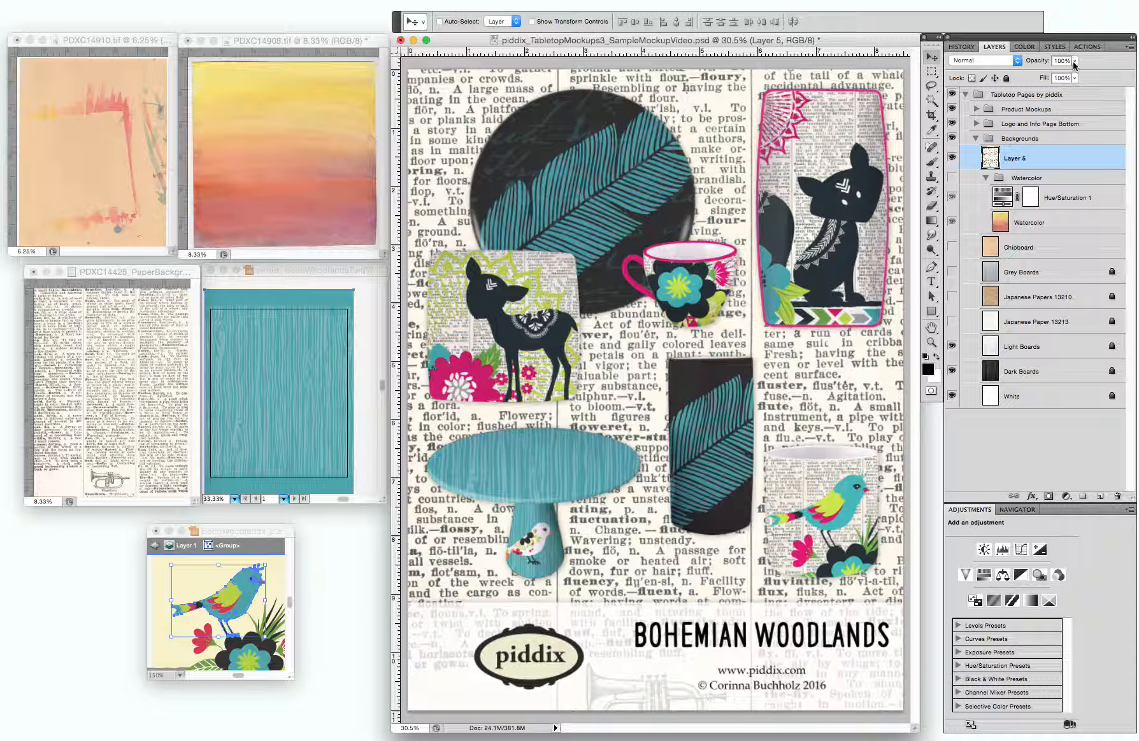
Set the dictionary-page layer's opacity to 10% and hide the Light Boards and Dark Boards layers
{"action": "left_click_drag", "start_coordinate": [1074, 63], "coordinate": [1022, 77]}
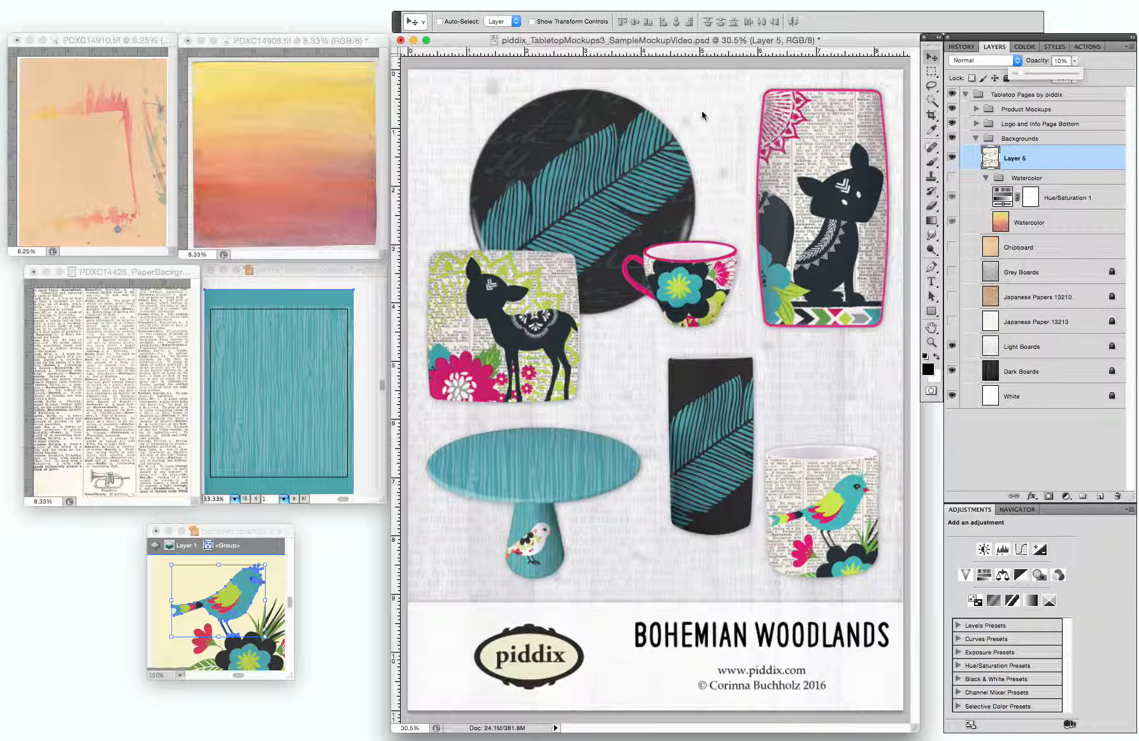
{"action": "left_click", "coordinate": [952, 346]}
{"action": "left_click", "coordinate": [951, 371]}
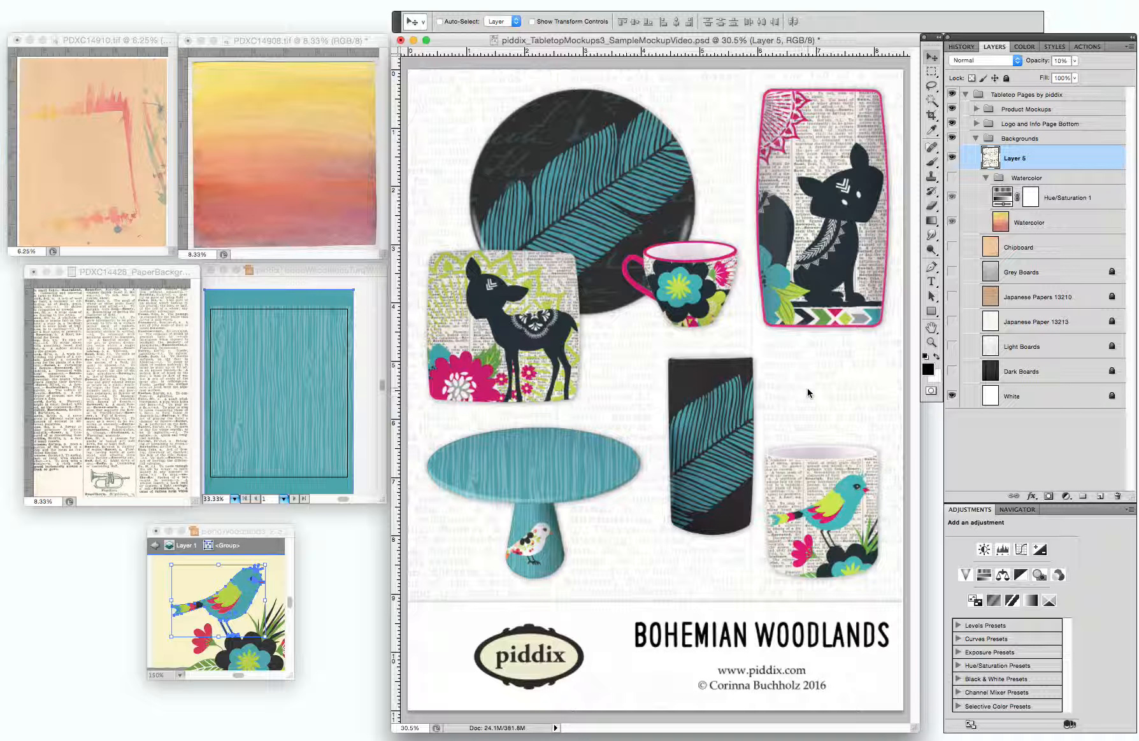
Bring the turquoise woodgrain vector artwork into the mockup as a smart object that fills the page background
{"action": "left_click", "coordinate": [307, 344]}
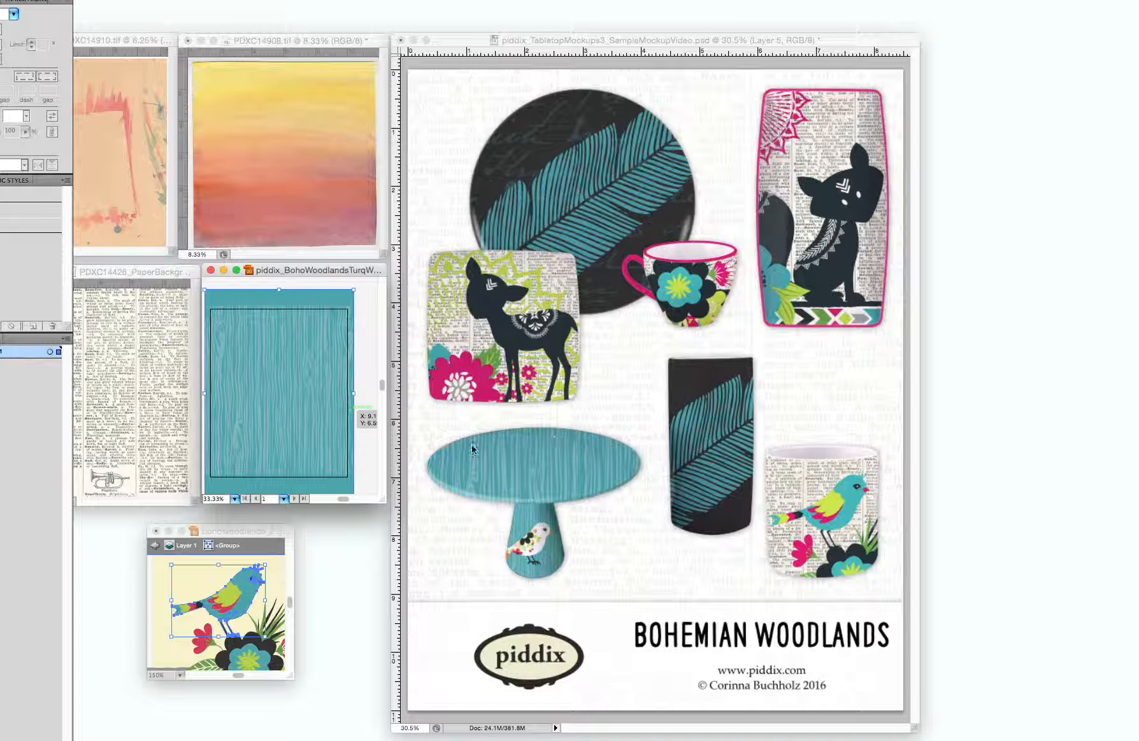
{"action": "left_click_drag", "start_coordinate": [271, 358], "coordinate": [659, 411]}
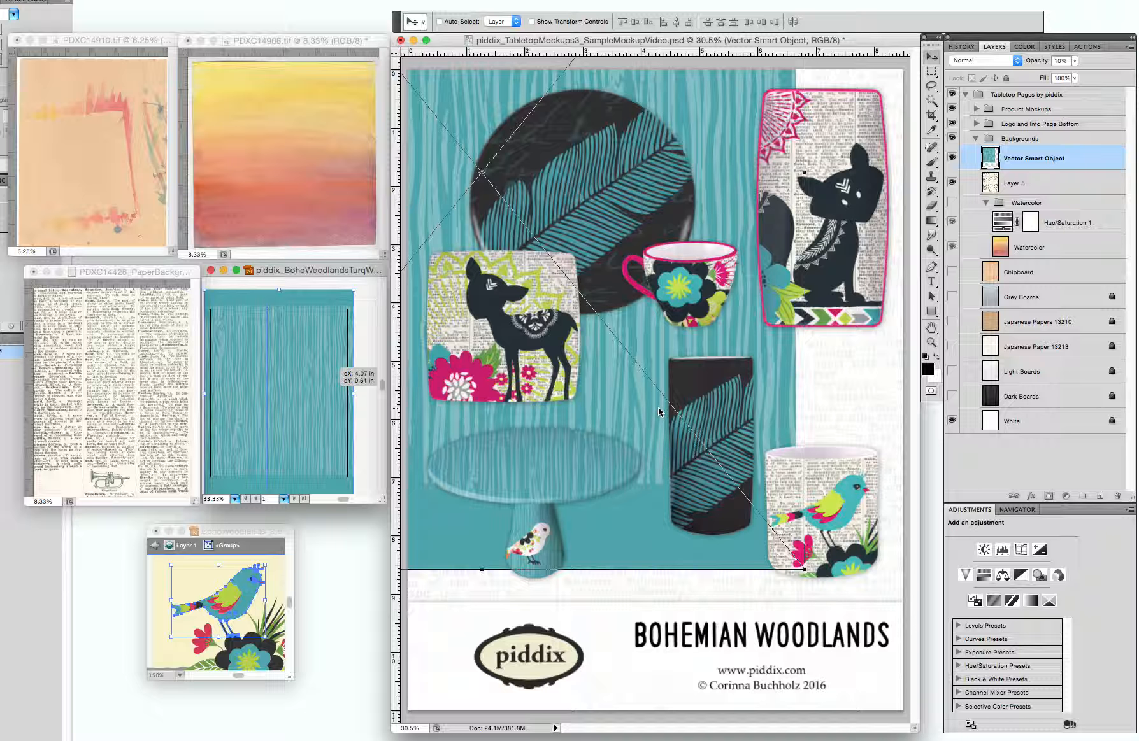
{"action": "key", "text": "Return"}
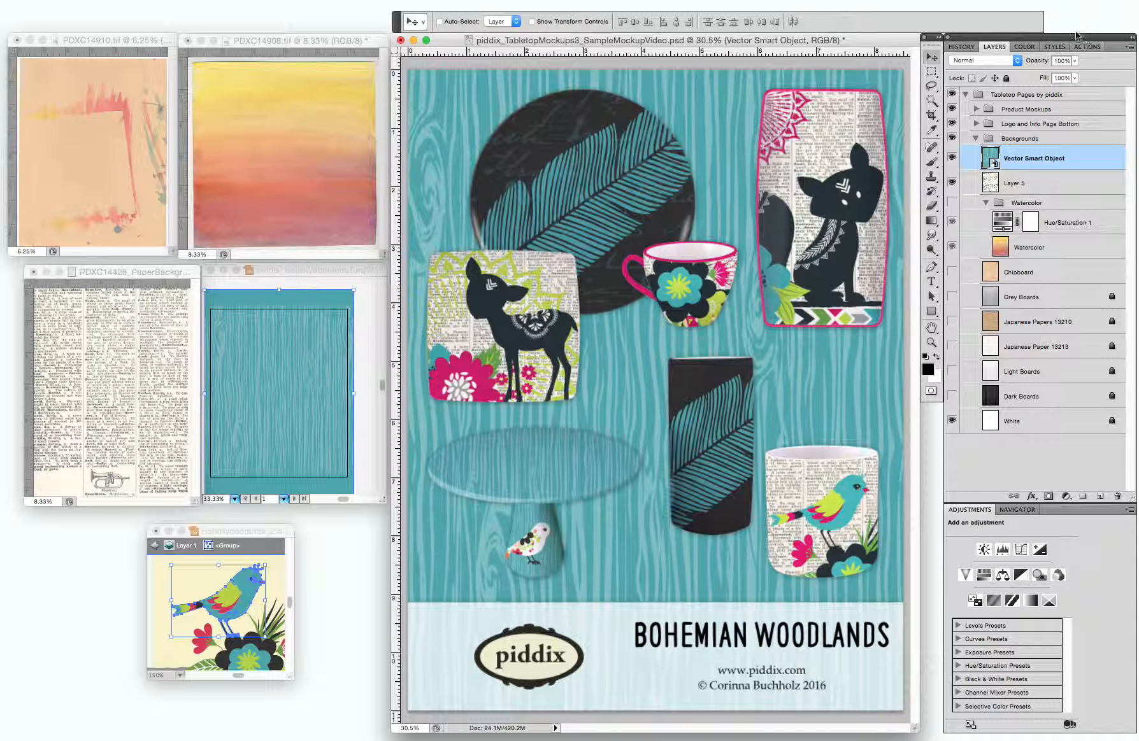
Lower the woodgrain layer's opacity to 16% and hide the dictionary-page layer beneath it
{"action": "left_click", "coordinate": [1076, 61]}
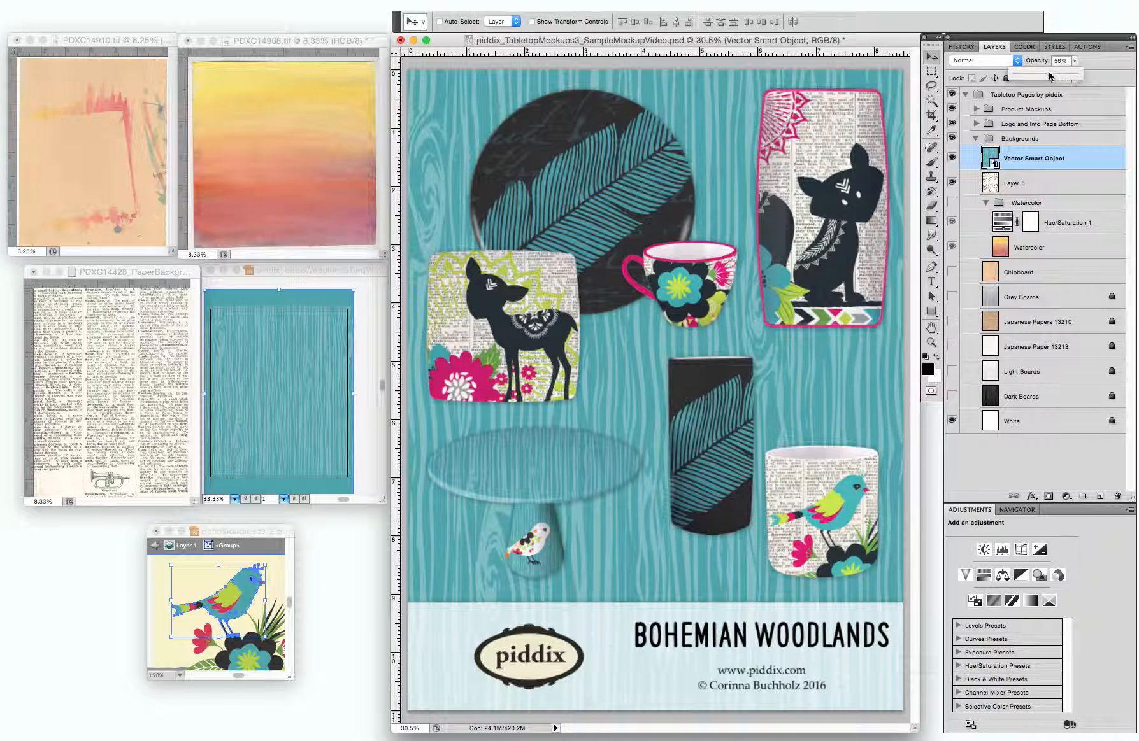
{"action": "left_click_drag", "start_coordinate": [1049, 72], "coordinate": [1025, 76]}
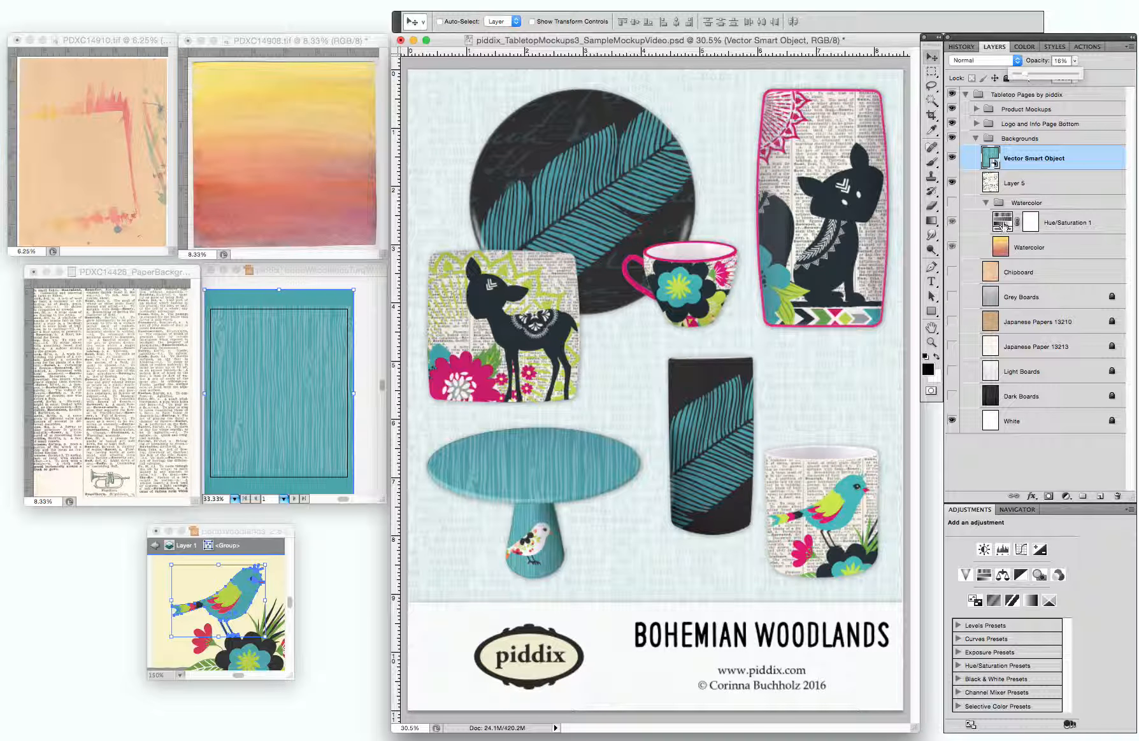
{"action": "left_click", "coordinate": [952, 183]}
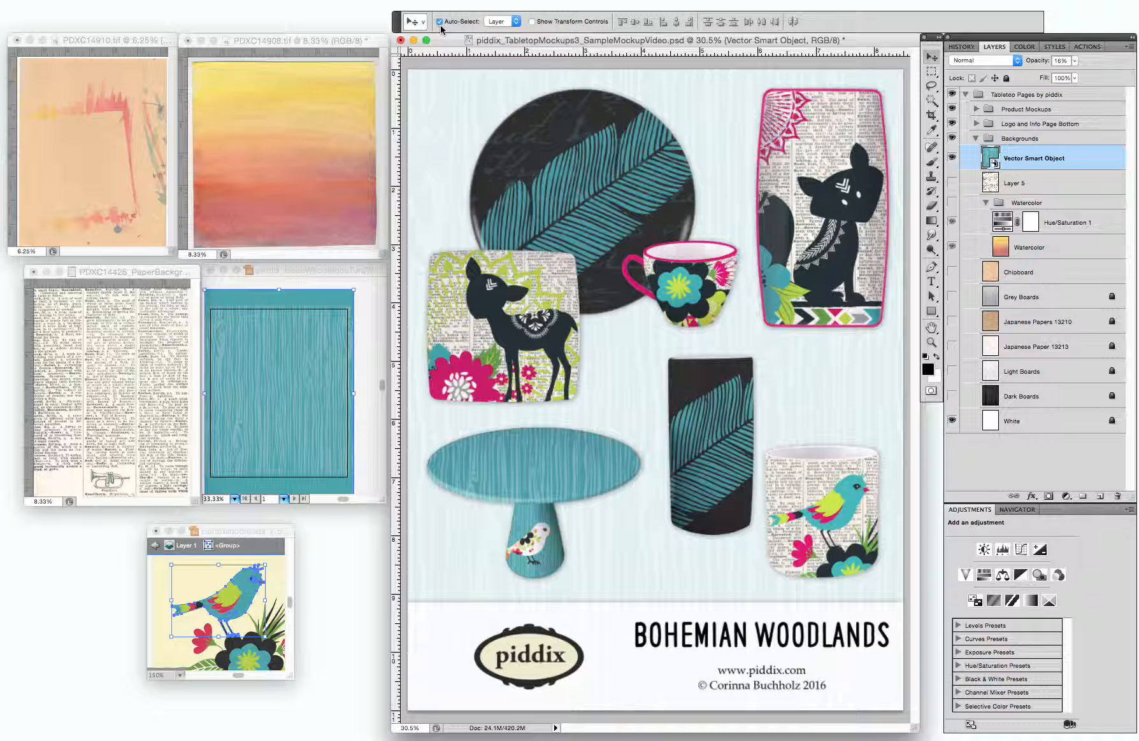
Turn on layer Auto-Select and move the piddix logo toward the left edge of the page's info strip
{"action": "left_click", "coordinate": [548, 679]}
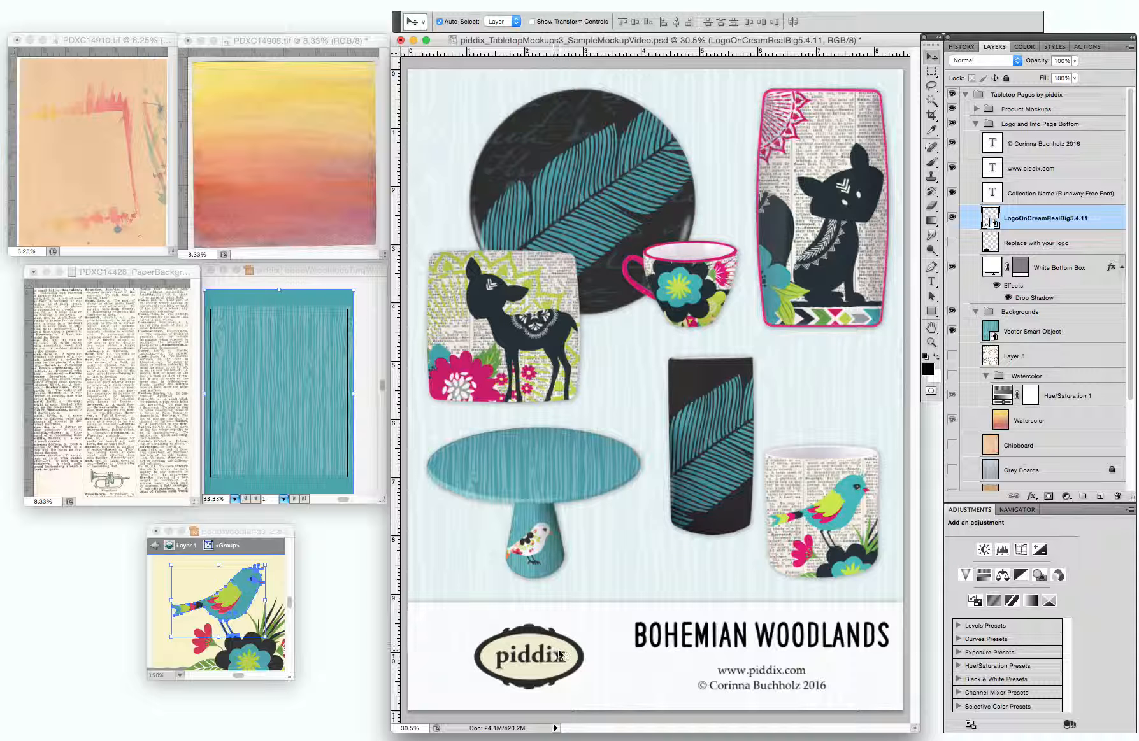
{"action": "left_click_drag", "start_coordinate": [559, 663], "coordinate": [516, 659]}
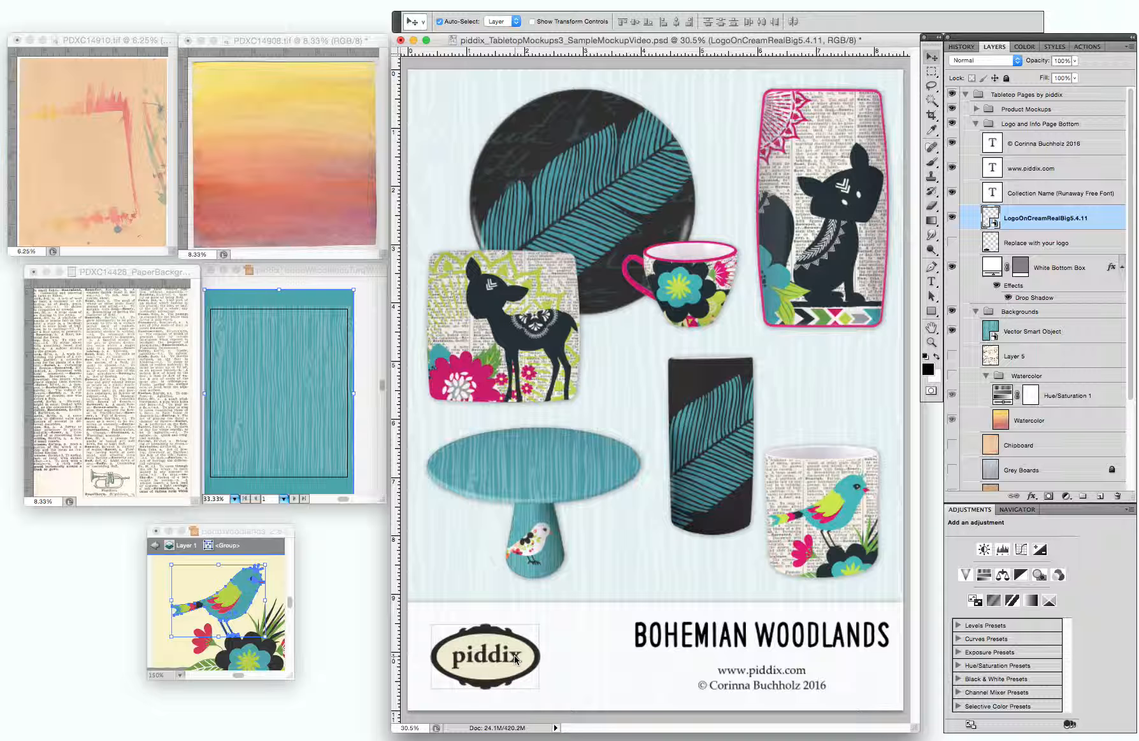
Bring the teal bird from the BohoWoodlands artwork in above the Product Mockups group and place it between the logo and the collection title
{"action": "left_click", "coordinate": [1054, 109]}
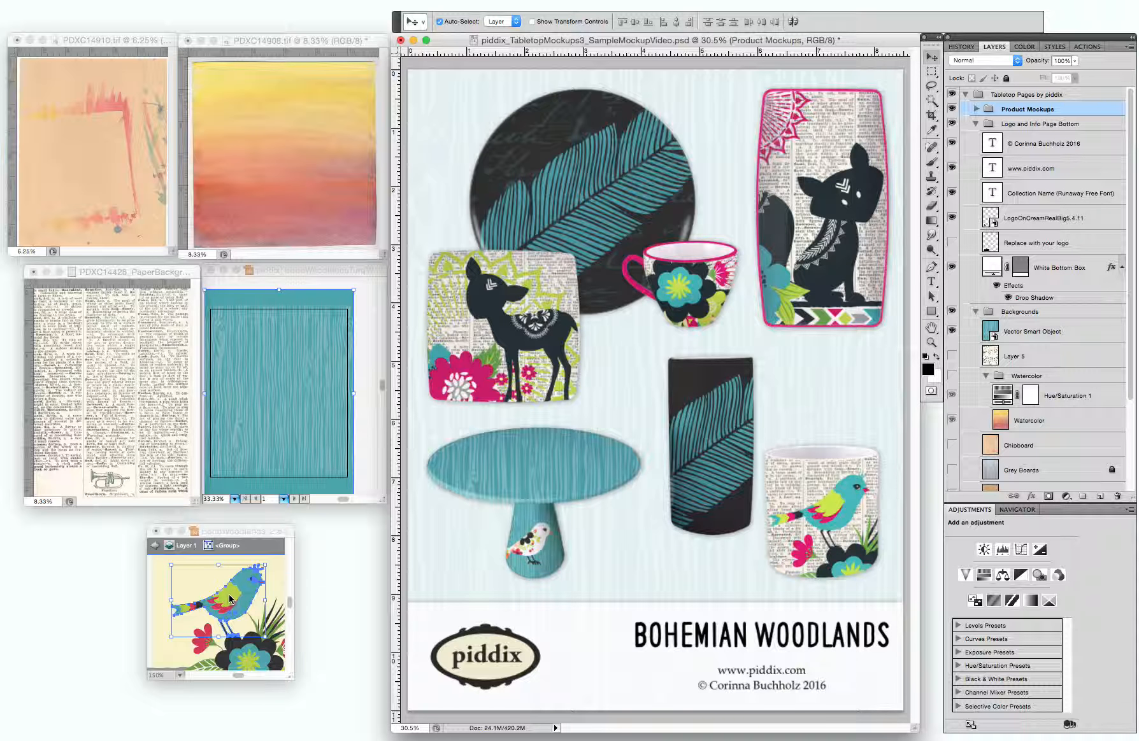
{"action": "left_click_drag", "start_coordinate": [233, 601], "coordinate": [600, 666]}
{"action": "key", "text": "Return"}
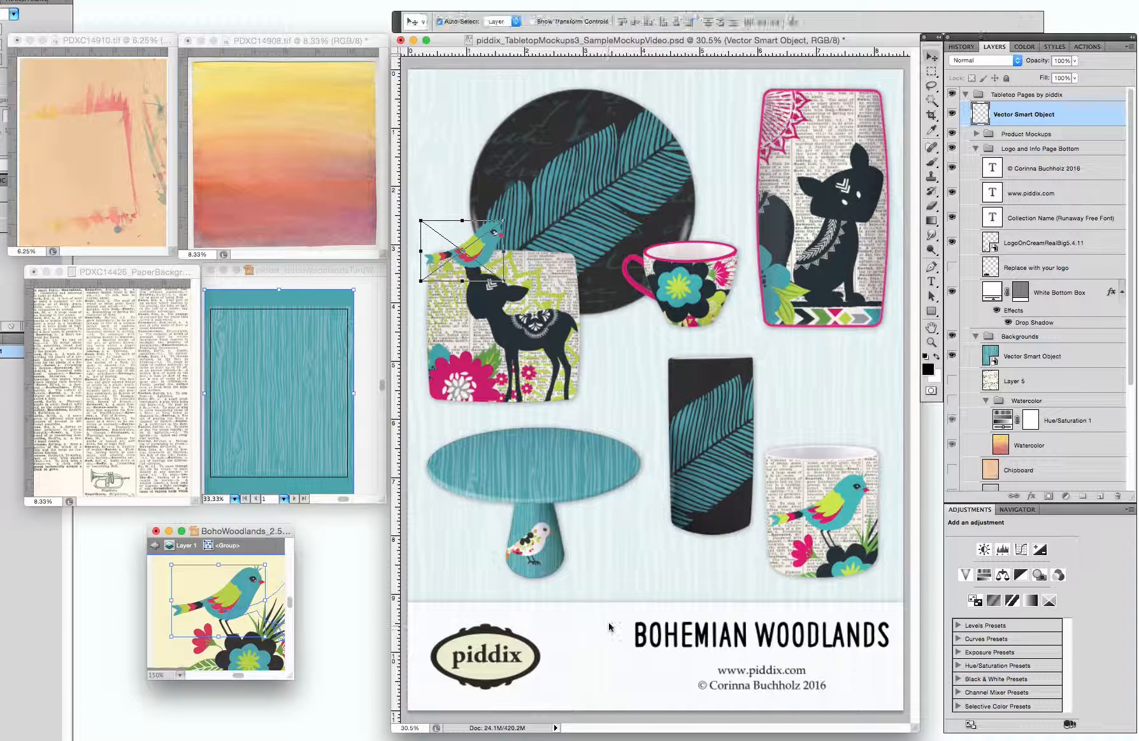
{"action": "left_click_drag", "start_coordinate": [476, 248], "coordinate": [594, 664]}
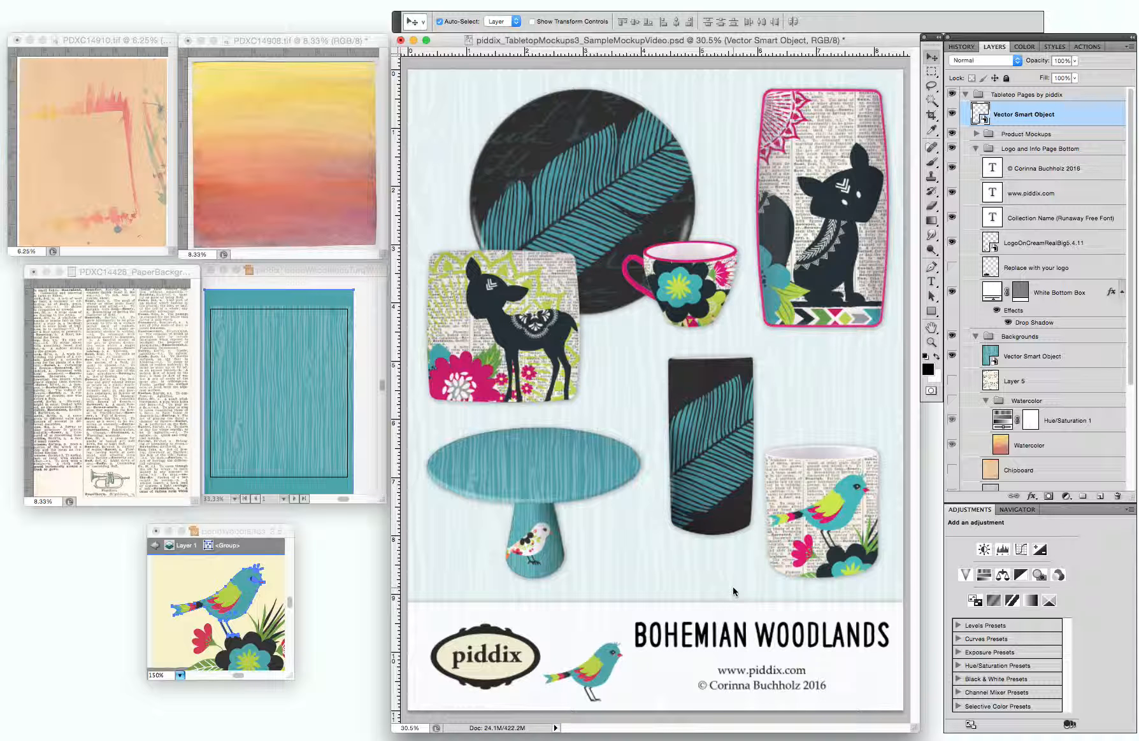